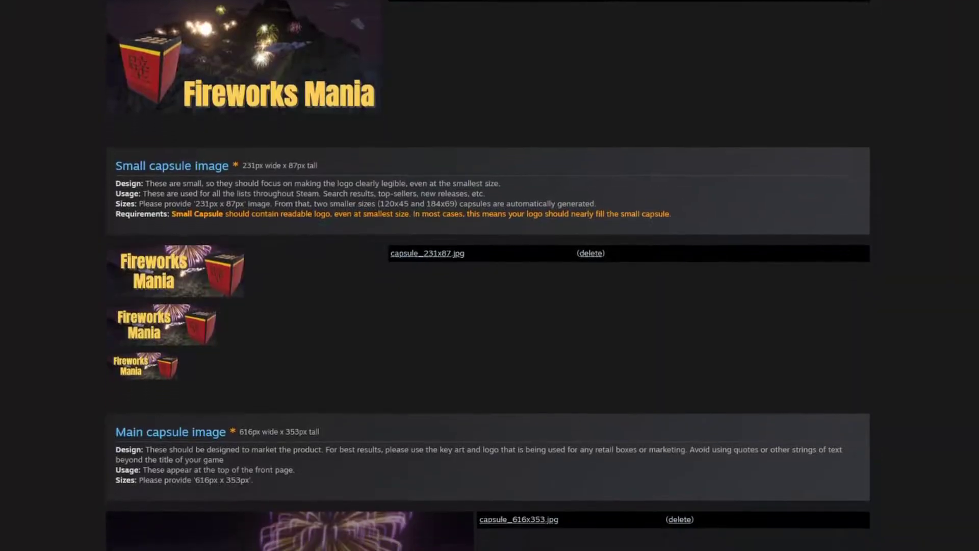
Step: Scroll down the Fireworks Mania app landing page in Steamworks
scroll(489, 276, "down", 5)
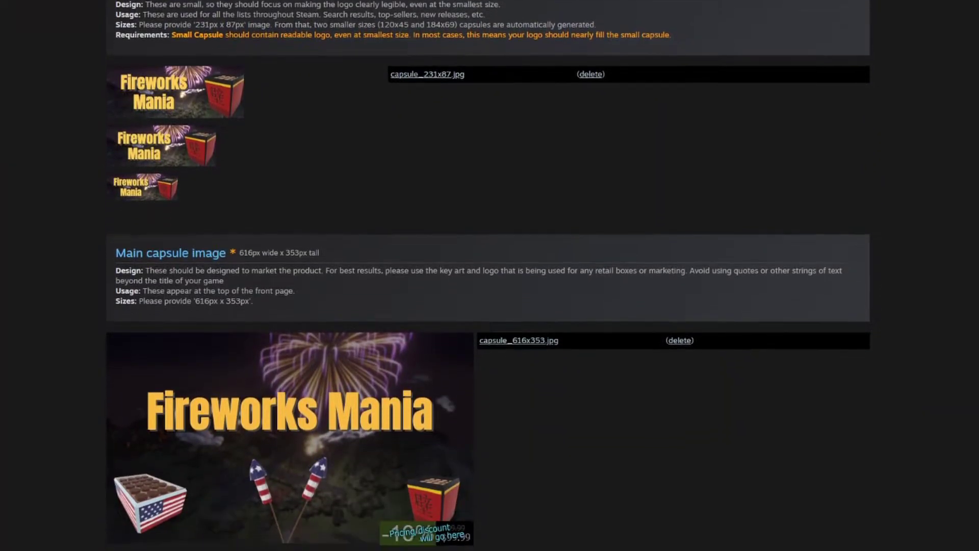
scroll(489, 276, "down", 6)
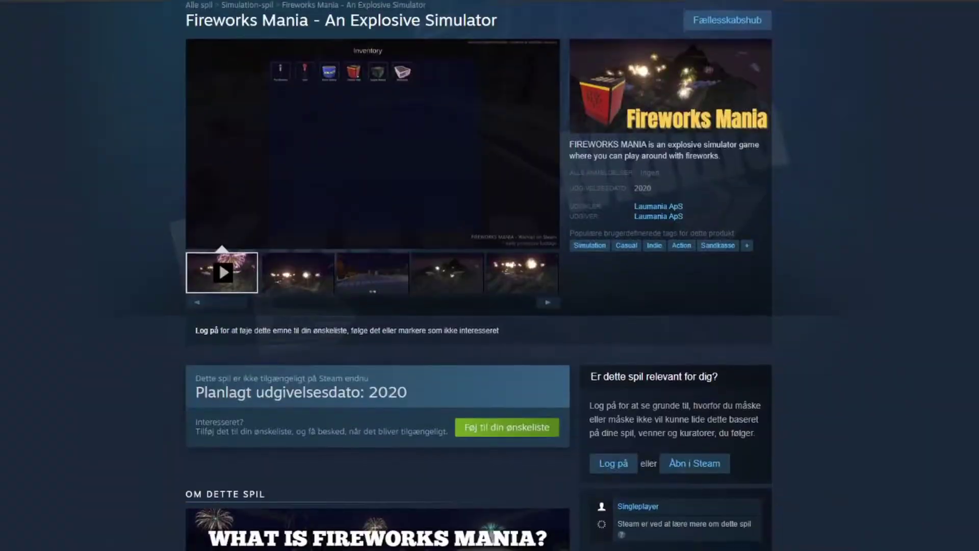
scroll(490, 275, "down", 1)
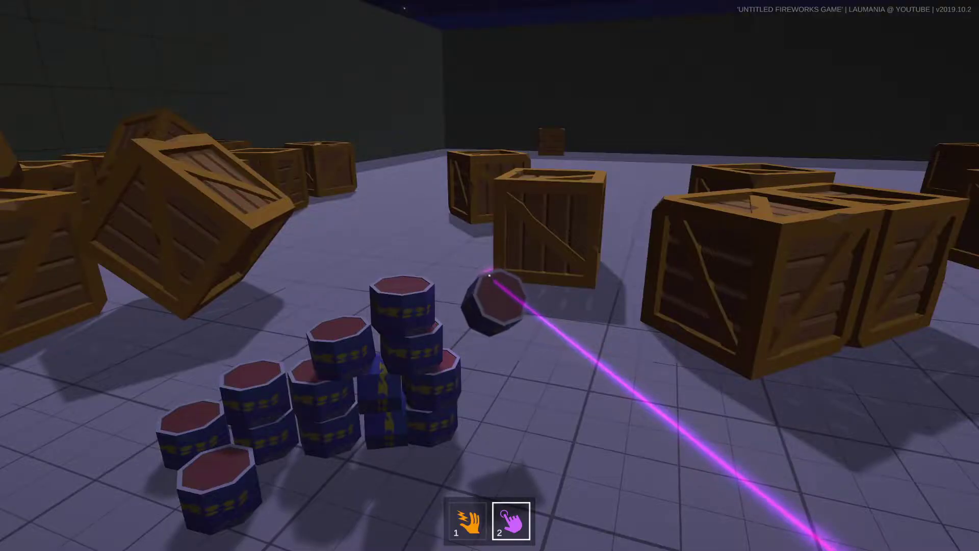
Step: Walk up to the firework stack and drop the held battery on top of it
key("w")
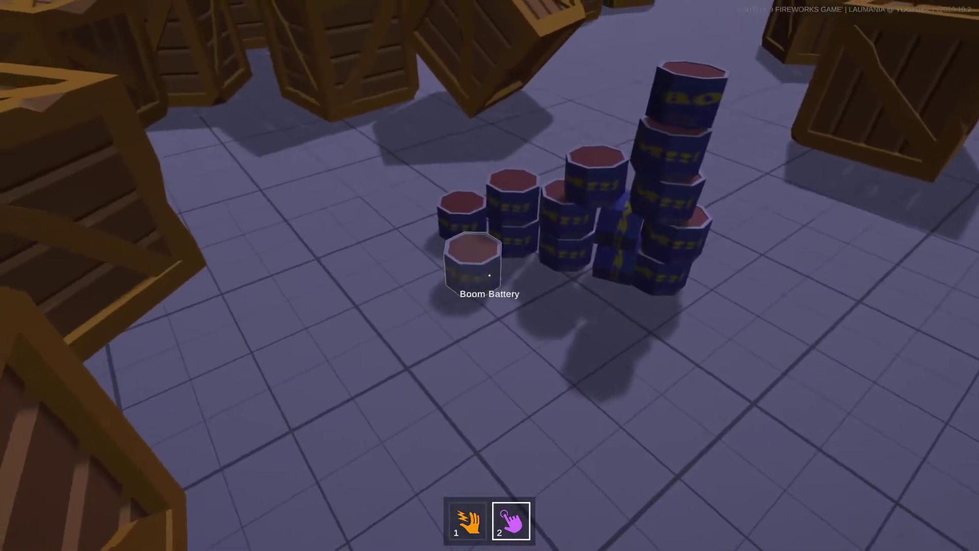
left_click(490, 275)
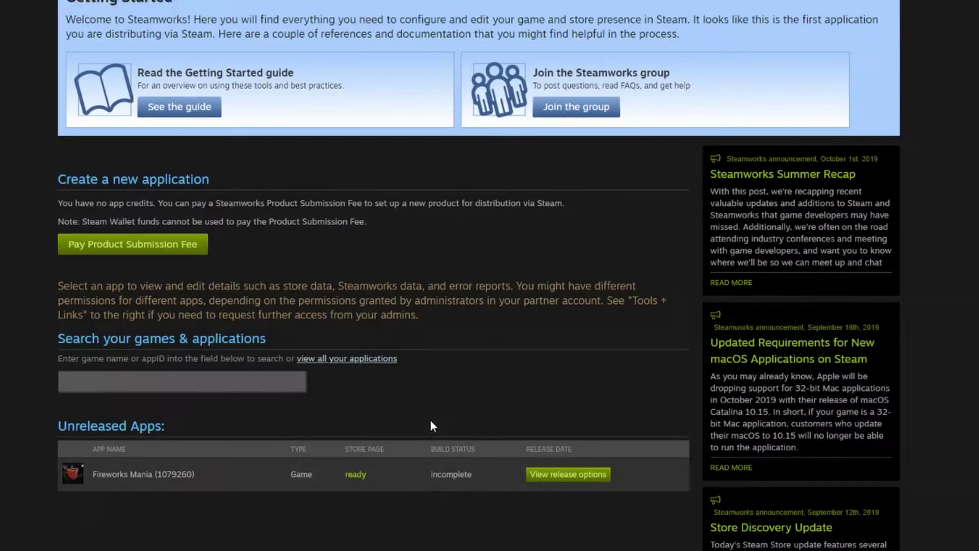
Step: Scroll to the library Placement Tool and enlarge the Fireworks Mania logo box over the hero artwork
scroll(430, 419, "down", 4)
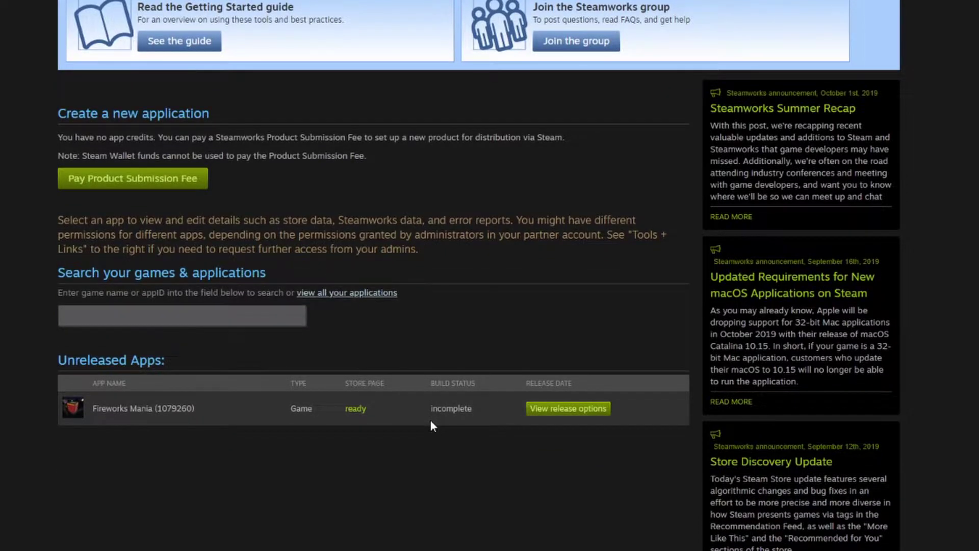
scroll(430, 426, "down", 1)
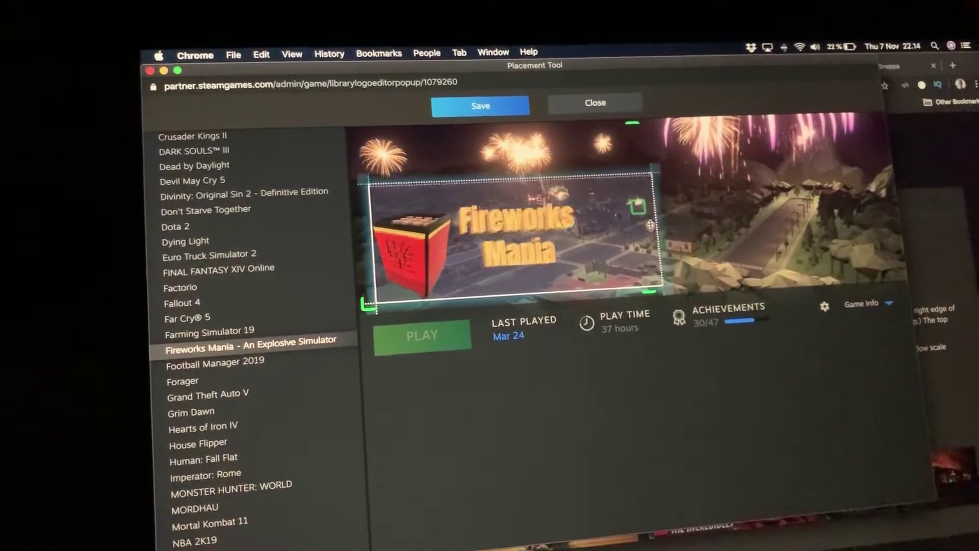
left_click_drag(676, 242, 650, 194)
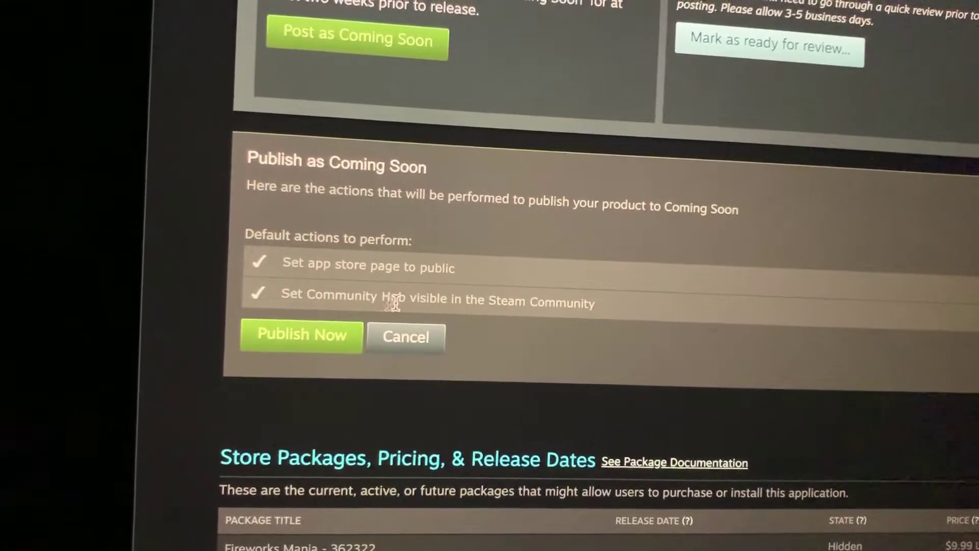
Step: Confirm Publish Now in the Publish as Coming Soon panel
left_click(306, 340)
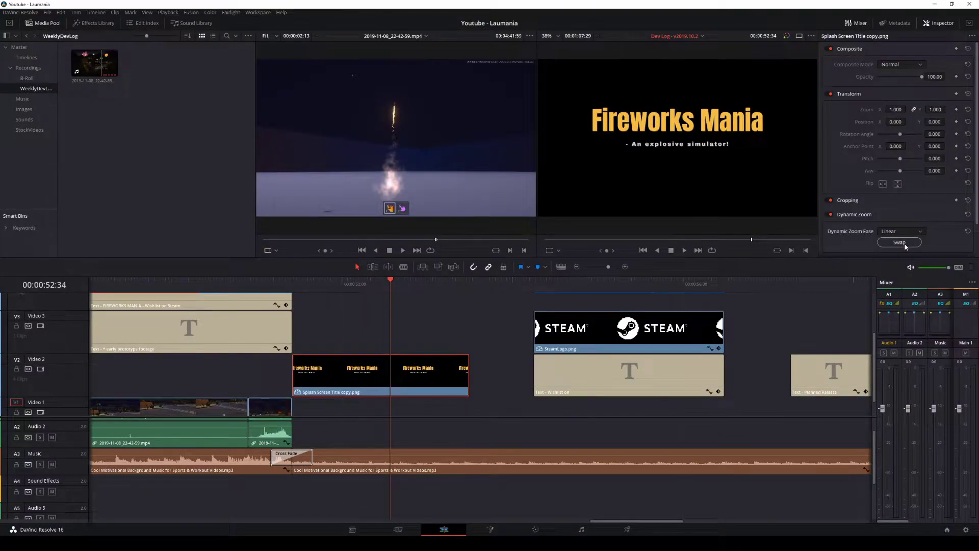
Step: Replay the timeline from just before the Fireworks Mania title, then stop
left_click(273, 282)
key("space")
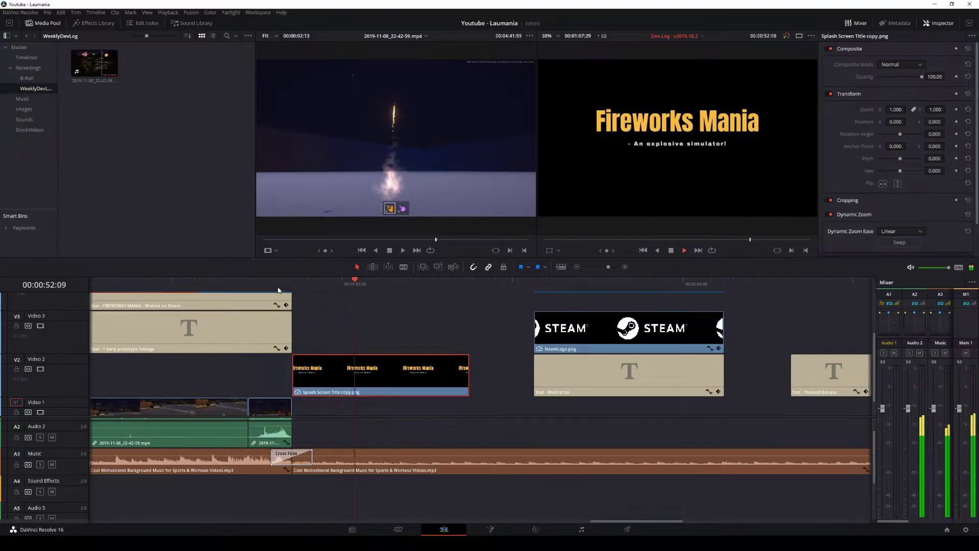
left_click(282, 281)
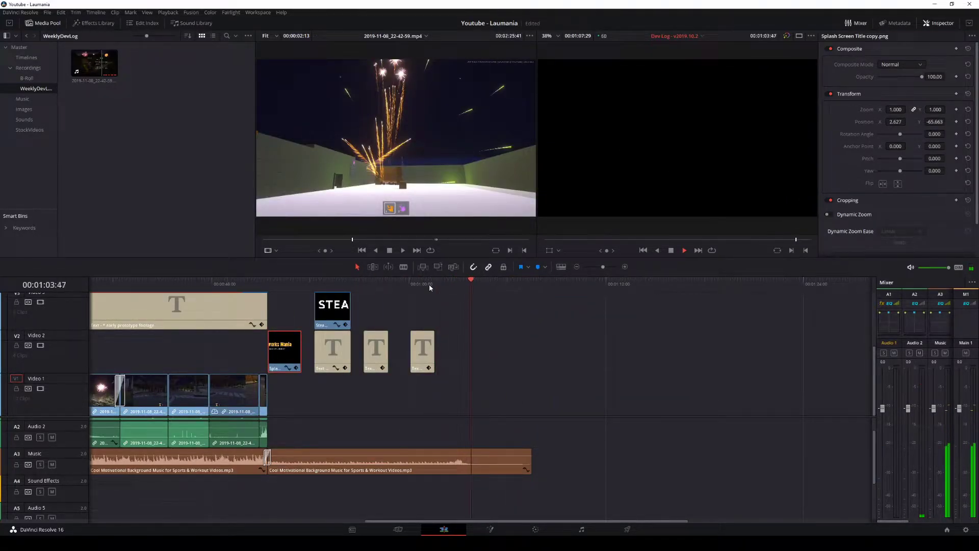
Step: Set the playhead after the title cards, then mark an out point at the fireworks burst in the source recording
left_click(435, 284)
left_click(340, 239)
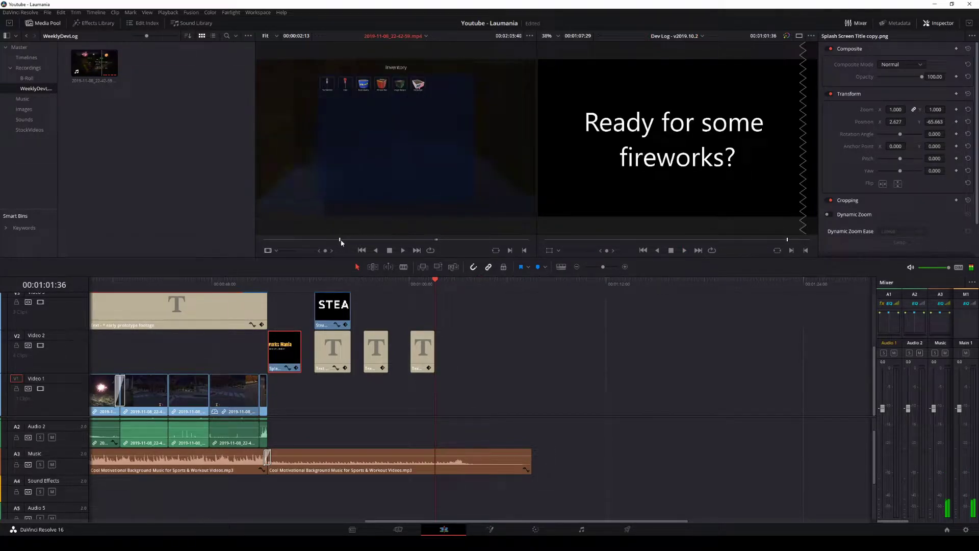
left_click_drag(351, 243, 358, 242)
key("o")
key("space")
Step: Place the fireworks clip on Video 1, shorten its end, and play it back
left_click_drag(464, 311, 453, 392)
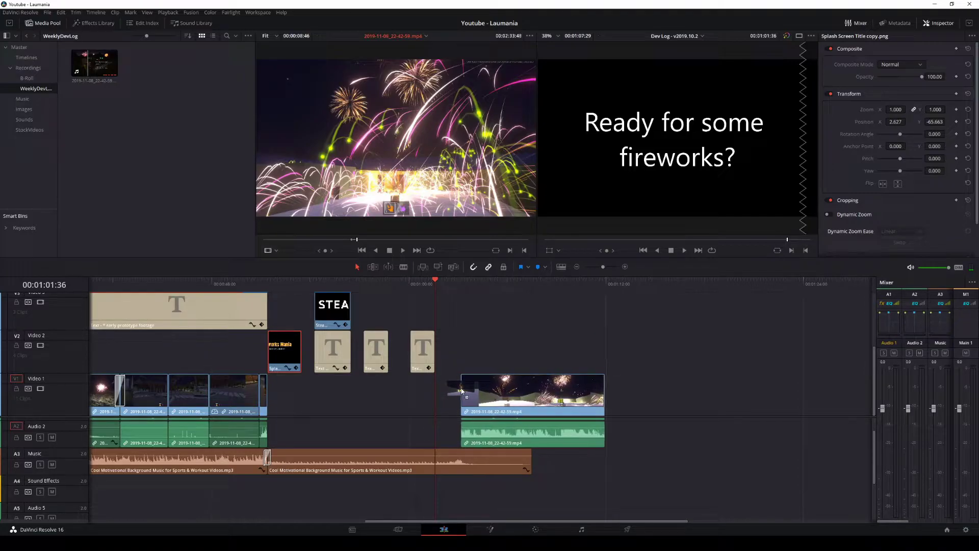
left_click_drag(602, 391, 469, 392)
key("space")
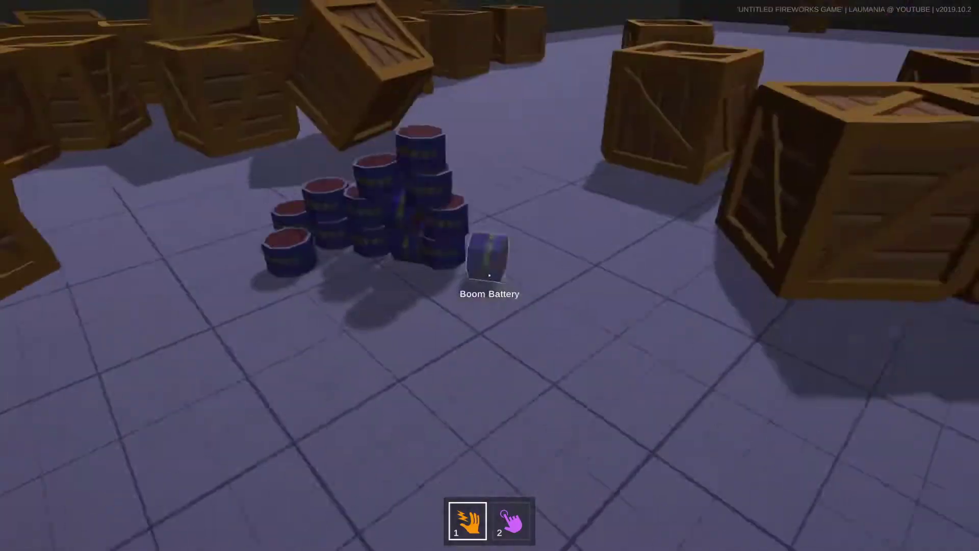
Step: Lift a battery off the pile with the grab tool and back away from the lit fireworks
key("2")
left_click_drag(490, 275, 489, 275)
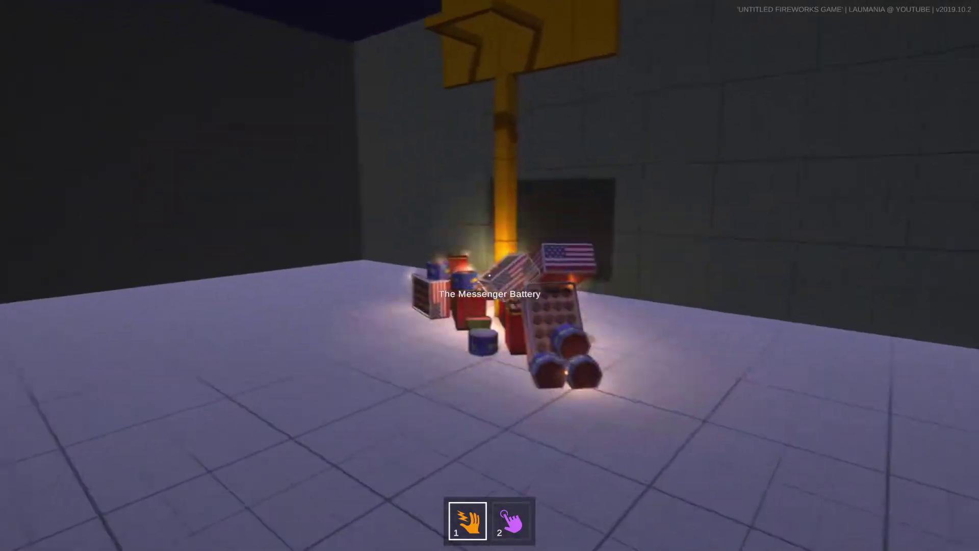
key("s")
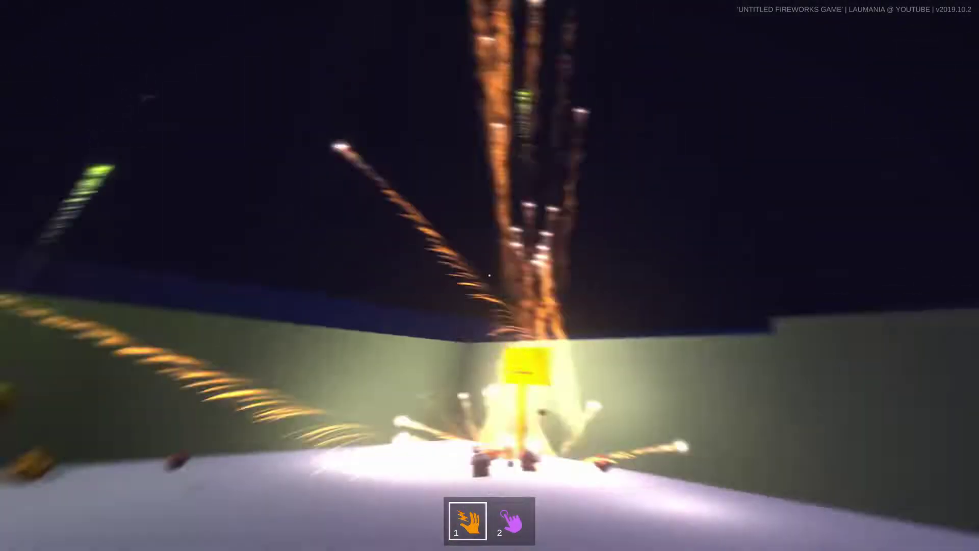
Step: Open and close the firework inventory twice with Tab
key("Tab")
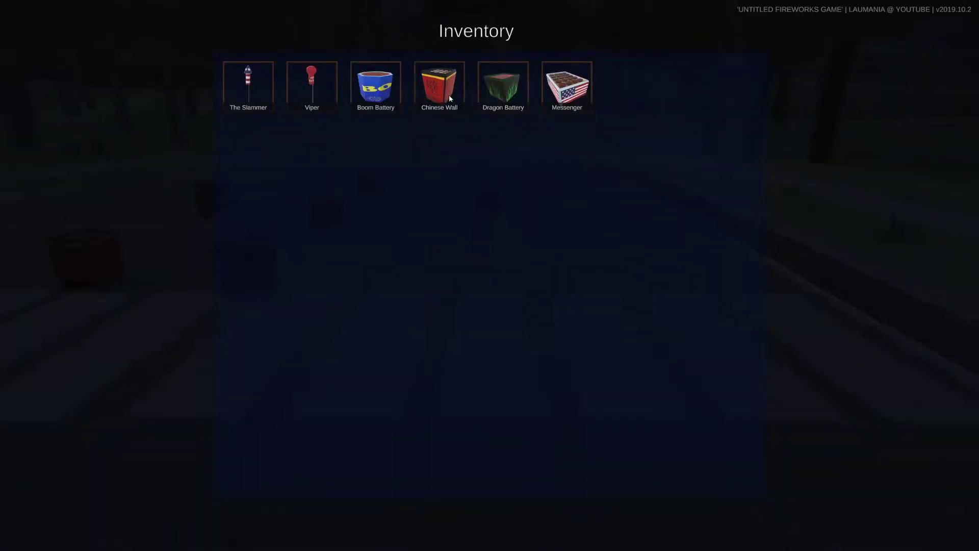
key("Tab")
key("Tab")
key("Tab")
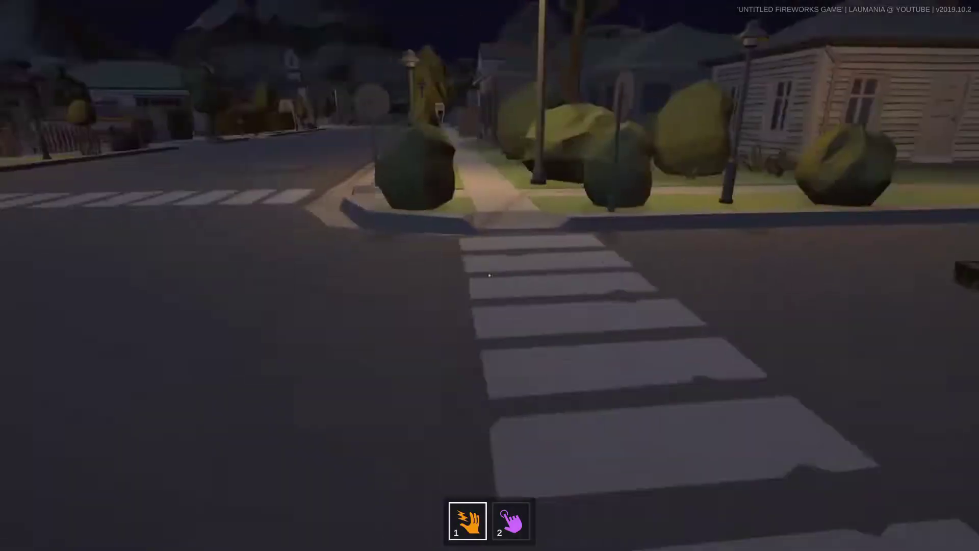
key("Tab")
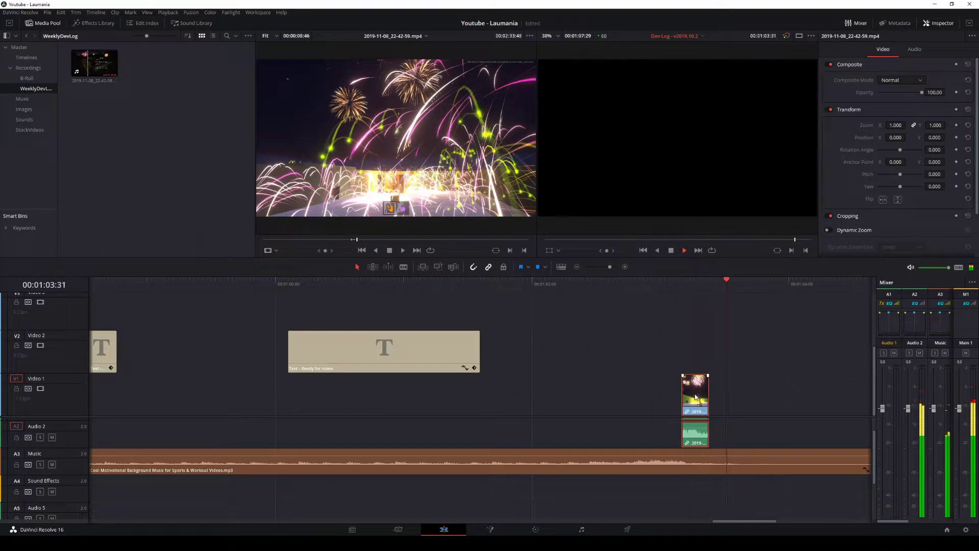
Step: Extend the end of the fireworks clip on Video 1 and play it back
left_click_drag(705, 396, 733, 393)
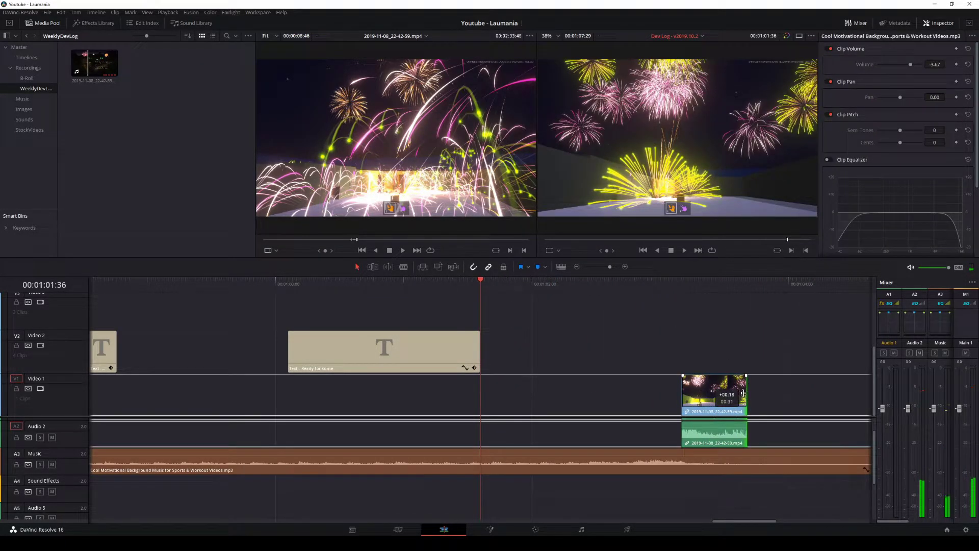
key("space")
left_click_drag(720, 392, 757, 391)
key("space")
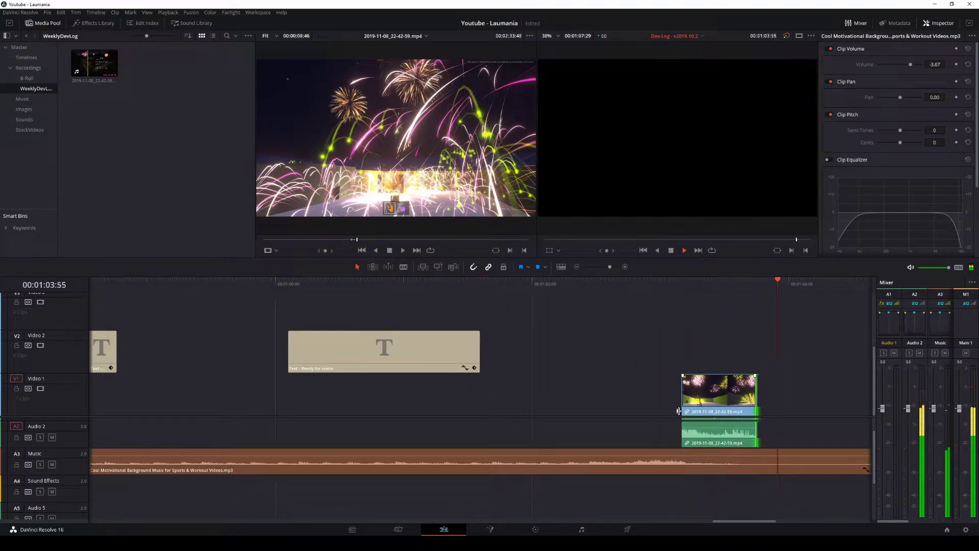
key("space")
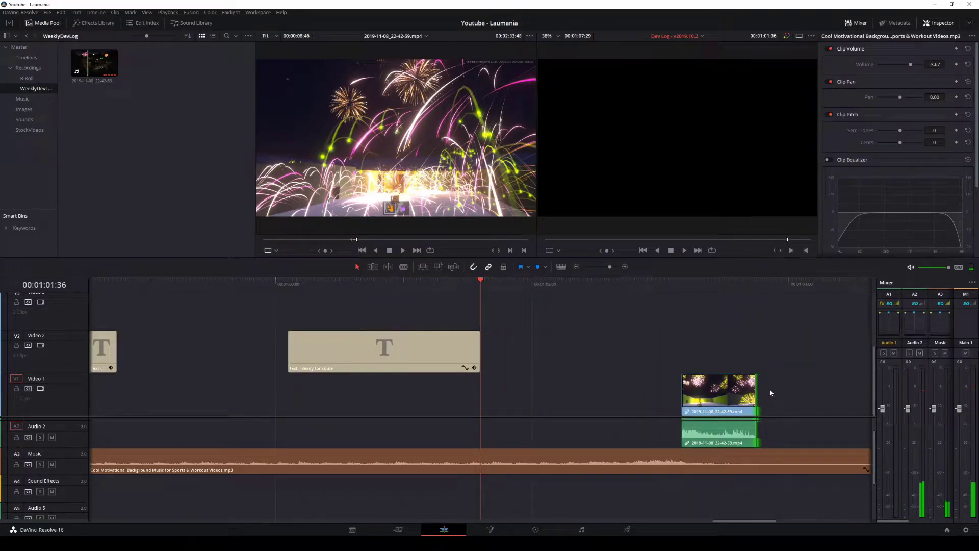
Step: Extend the fireworks clip's end further and replay the timeline to check its timing
scroll(714, 392, "right", 5)
left_click_drag(418, 389, 465, 391)
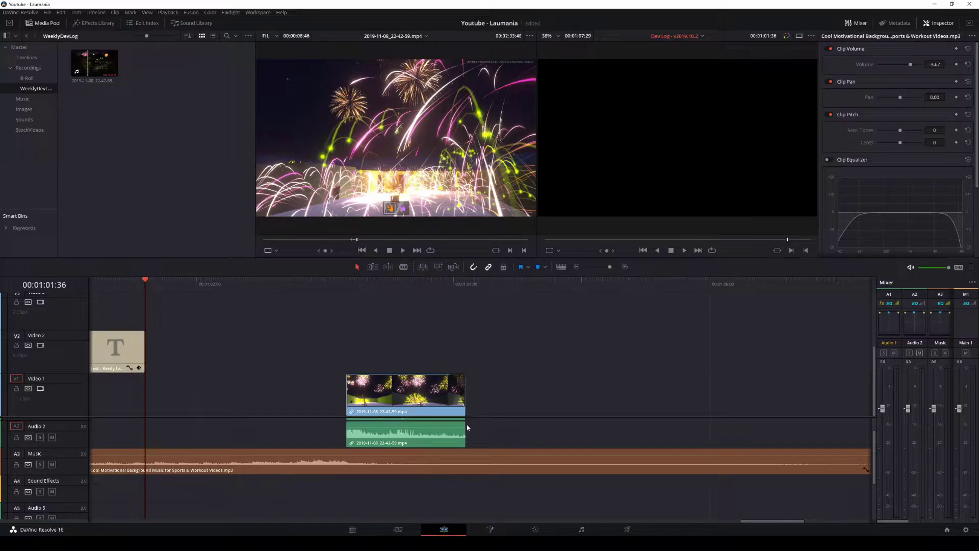
key("space")
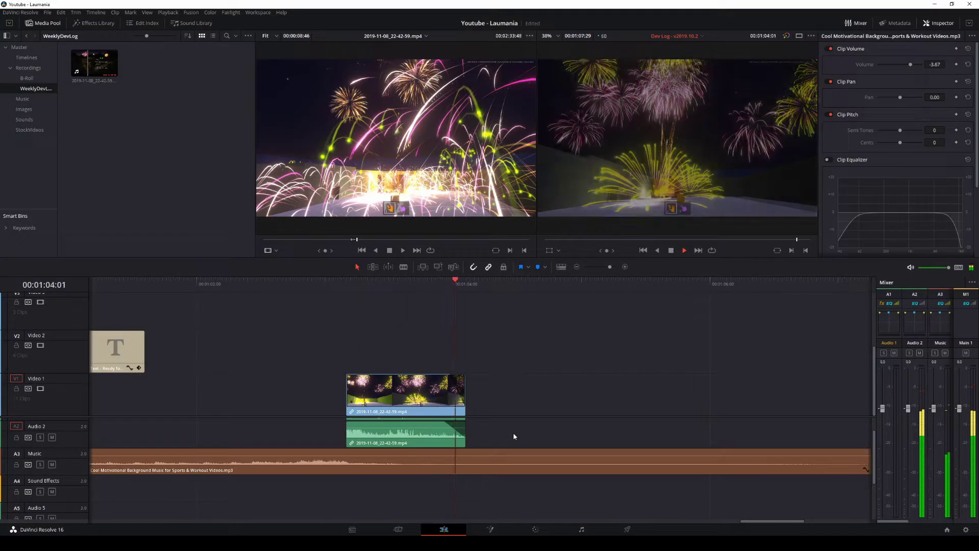
key("alt+l")
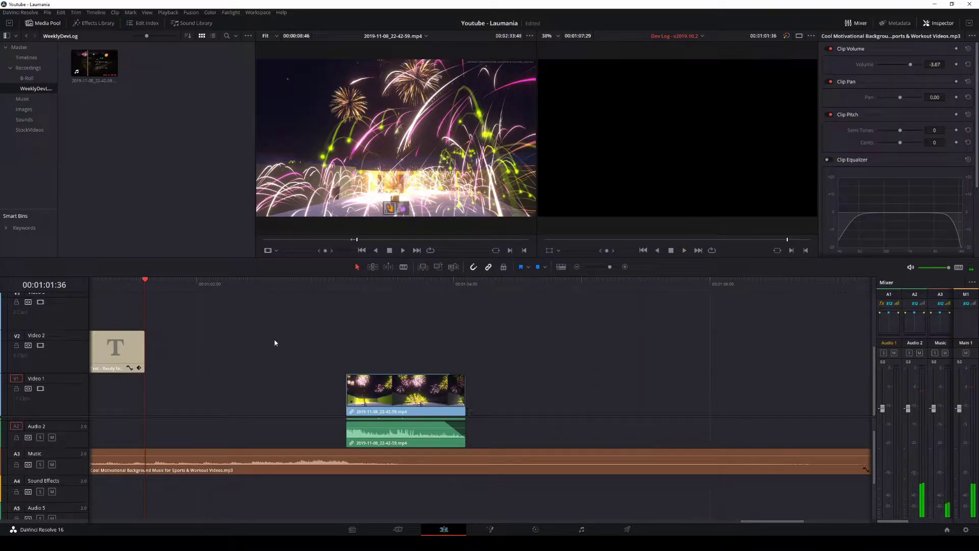